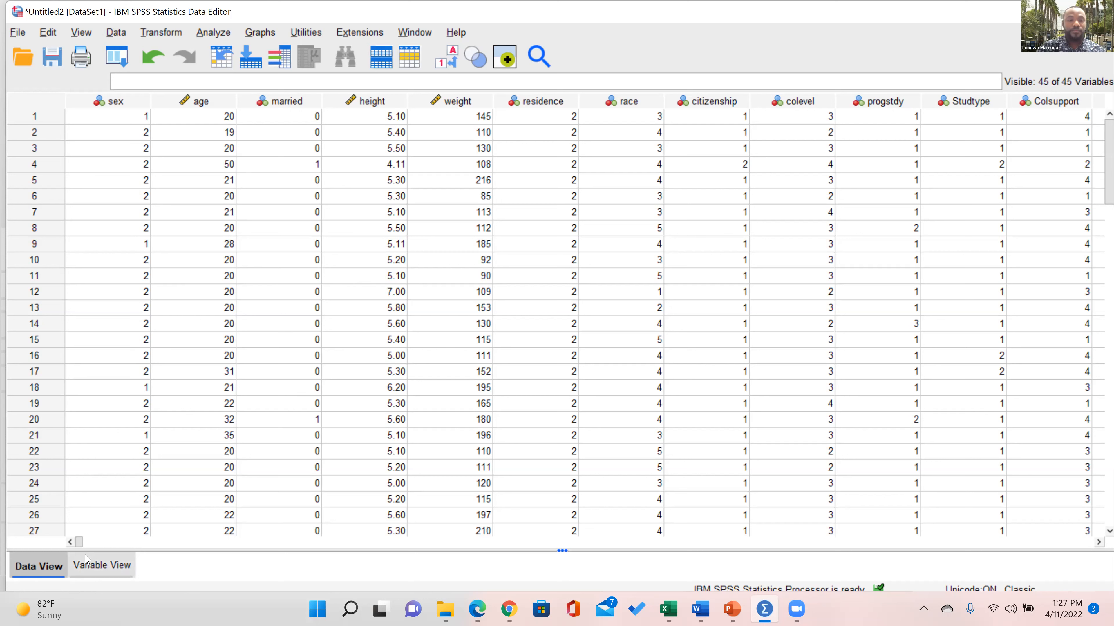
Review the variable definitions of the dataset and start a descriptive Frequencies analysis.
{"action": "left_click", "coordinate": [87, 565]}
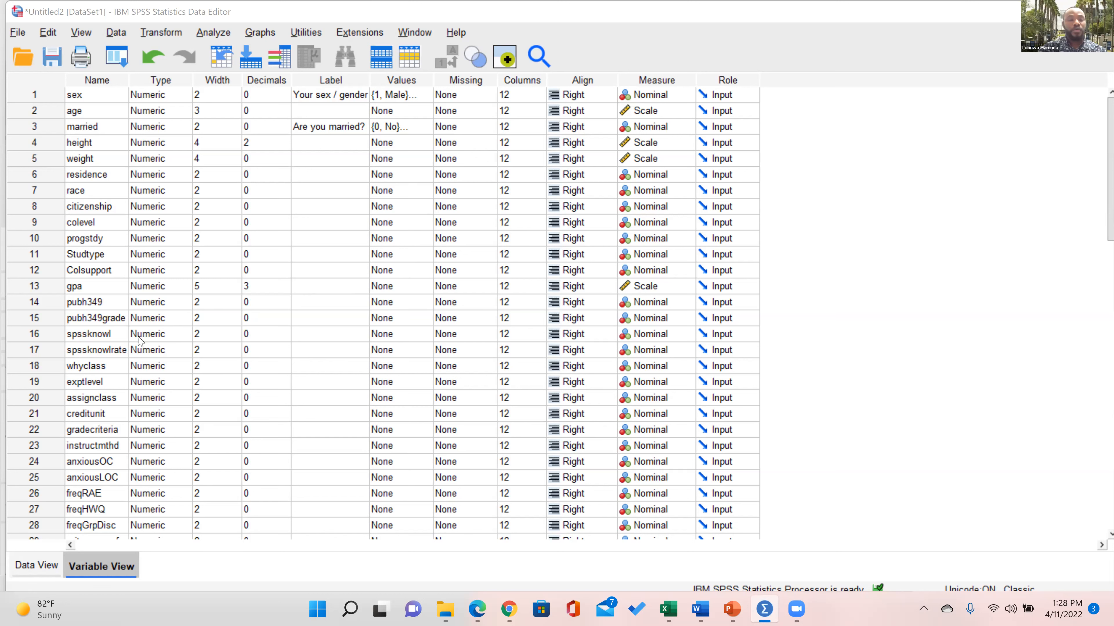
{"action": "left_click", "coordinate": [22, 569]}
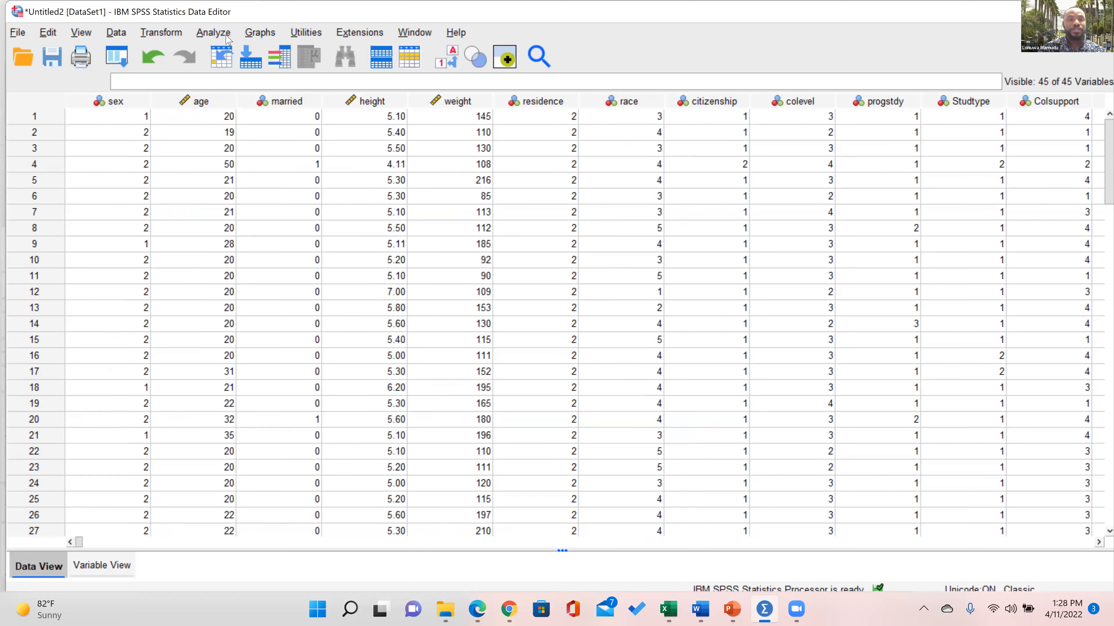
{"action": "left_click", "coordinate": [213, 33]}
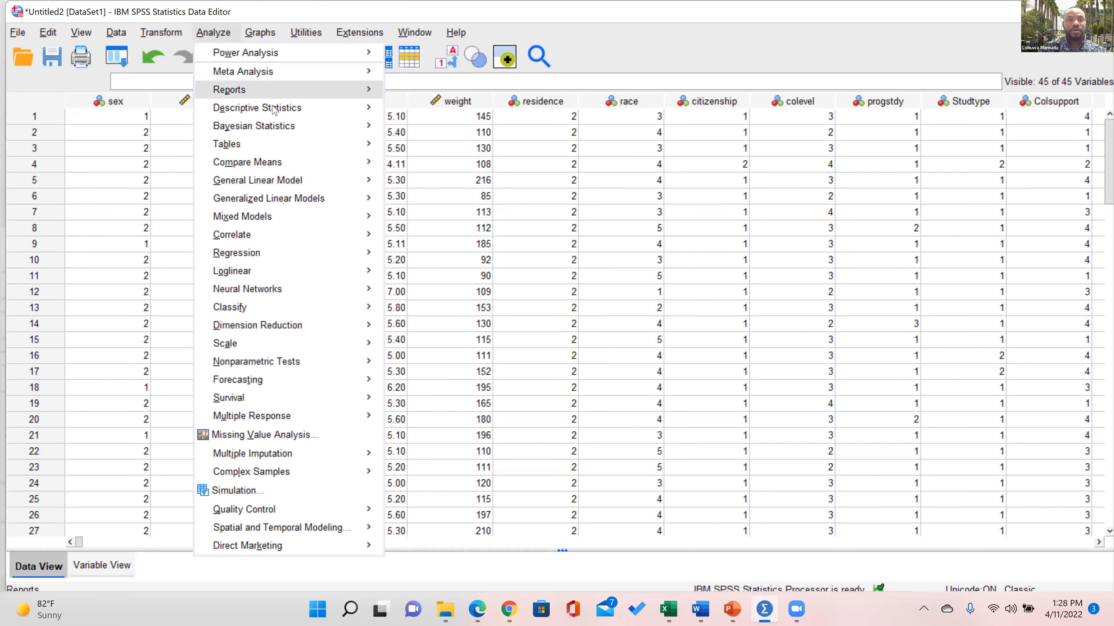
{"action": "mouse_move", "coordinate": [276, 112]}
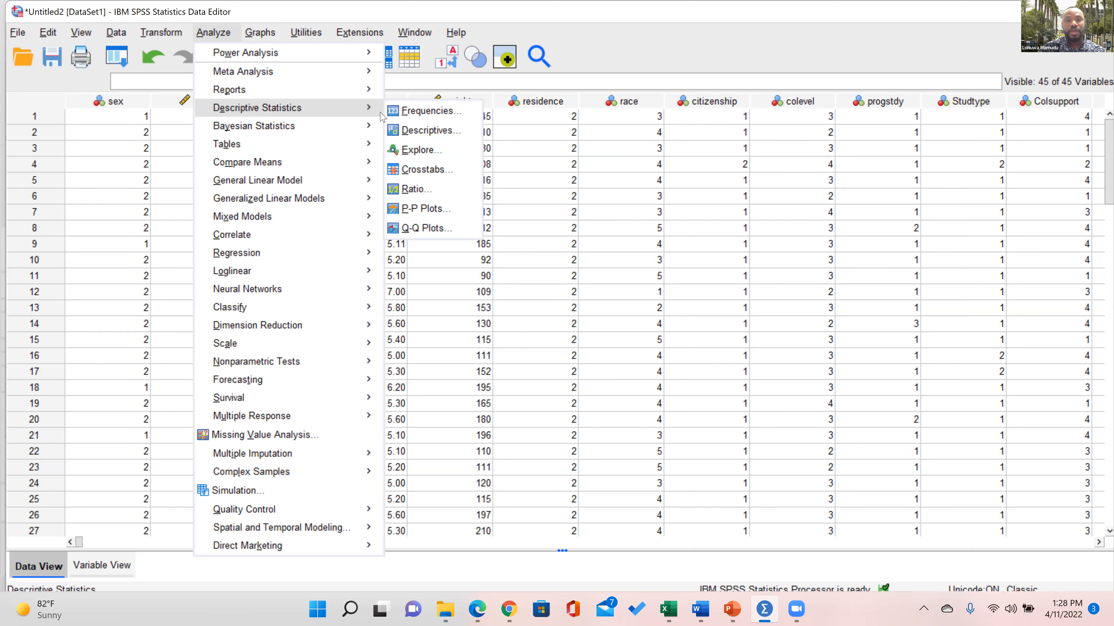
{"action": "left_click", "coordinate": [427, 112]}
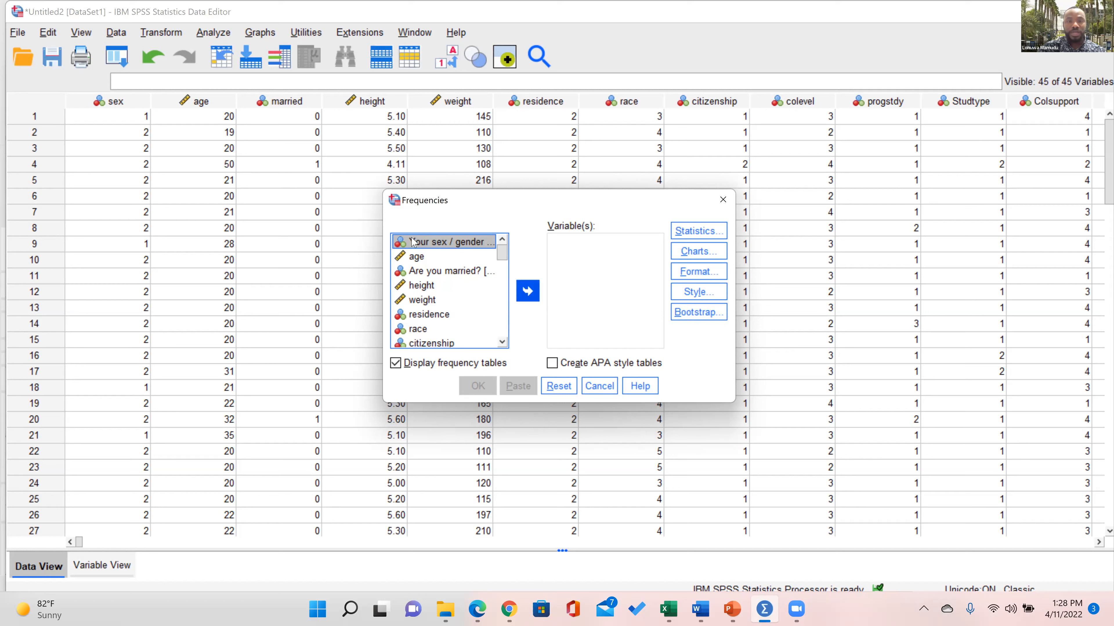
Add the sex/gender variable and the married variable one at a time to the frequency analysis.
{"action": "left_click", "coordinate": [529, 291]}
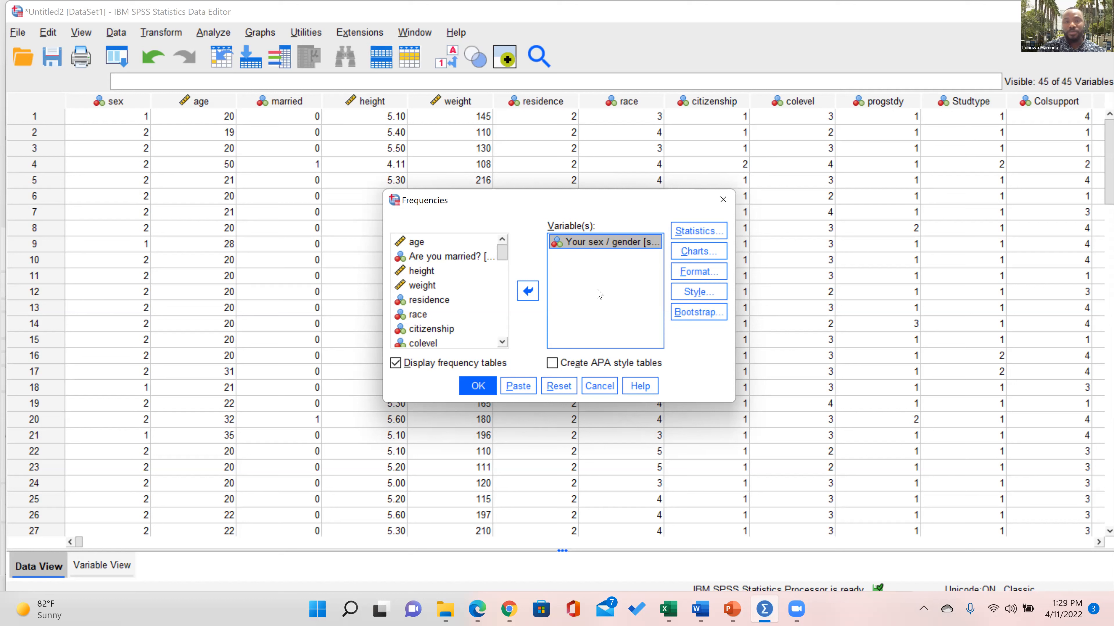
{"action": "left_click", "coordinate": [431, 261]}
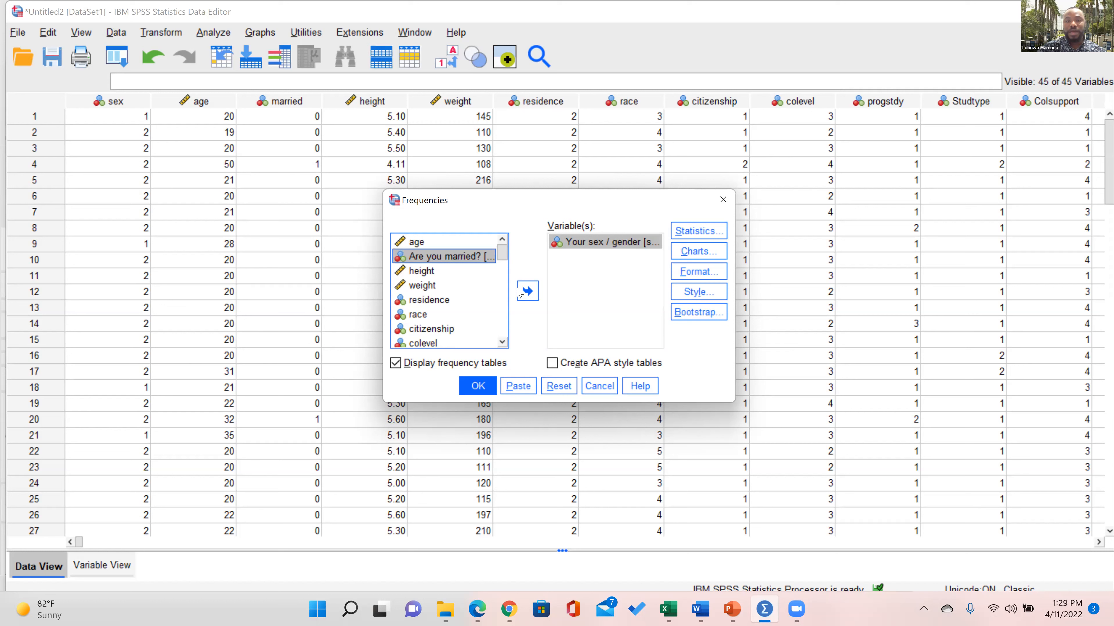
{"action": "left_click", "coordinate": [527, 292]}
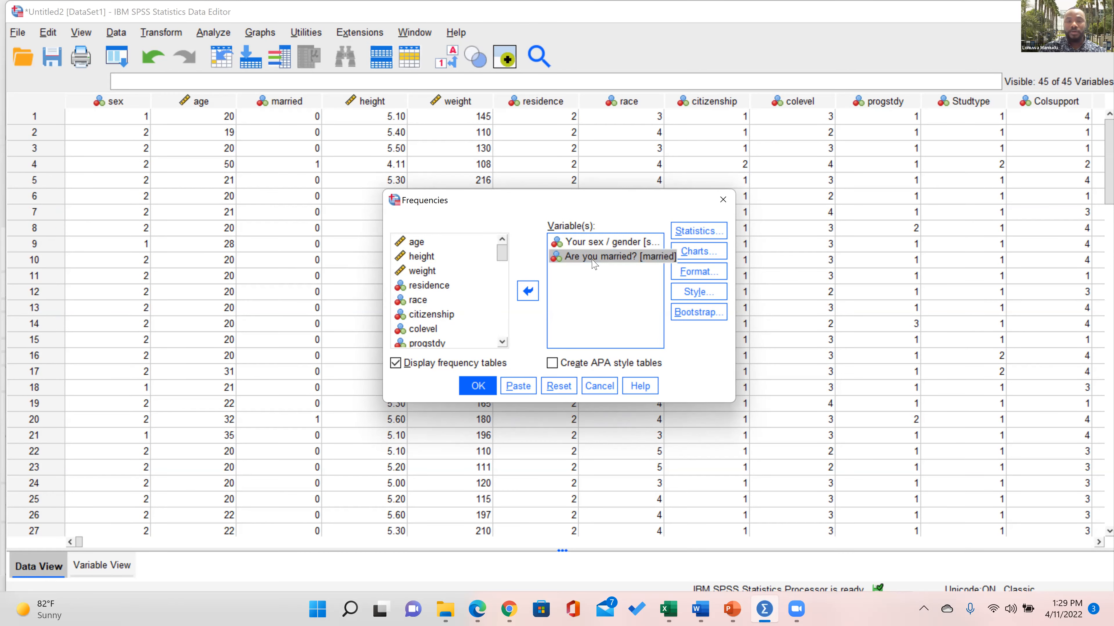
Remove the married and sex/gender variables from the frequency analysis.
{"action": "left_click", "coordinate": [527, 298]}
{"action": "left_click", "coordinate": [604, 244]}
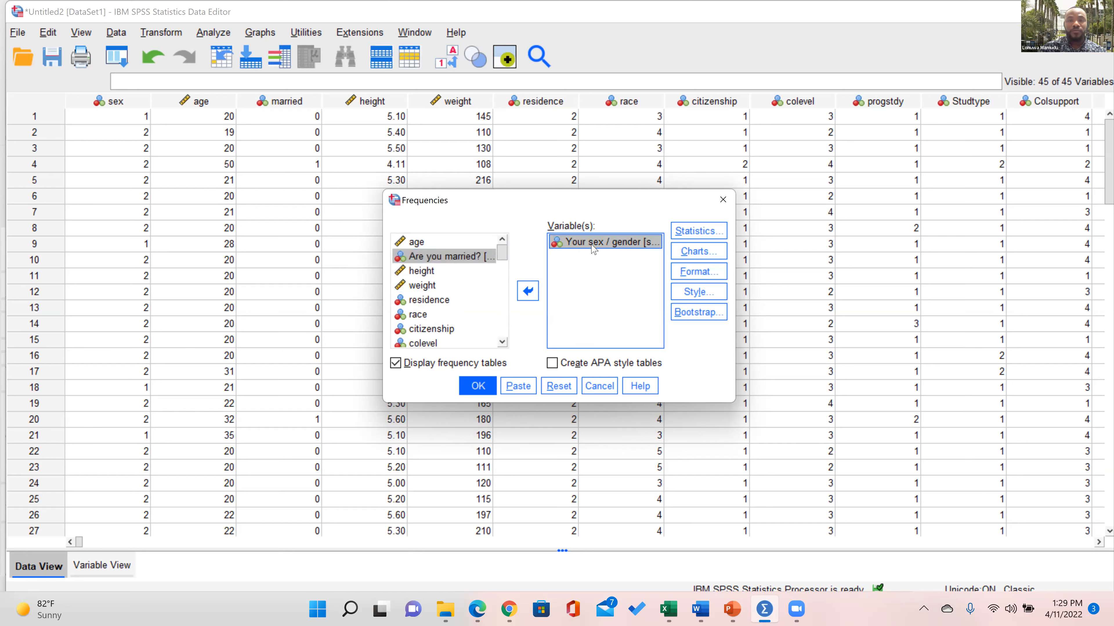
{"action": "left_click", "coordinate": [527, 290]}
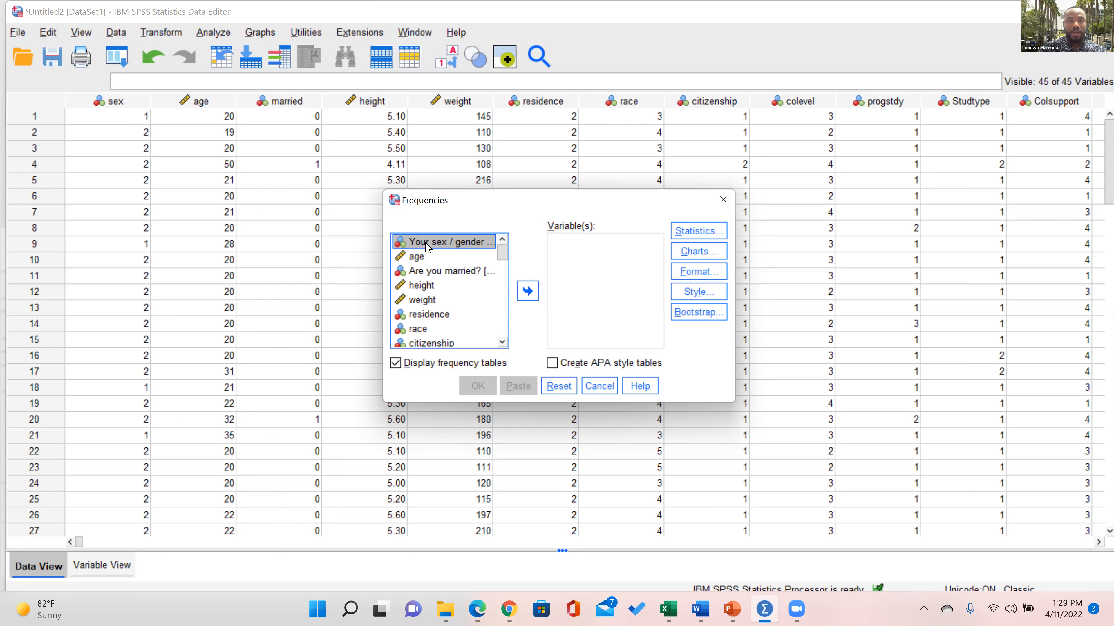
Select the sex/gender and married variables together and add both to the frequency analysis at once.
{"action": "left_click", "coordinate": [435, 272], "text": "ctrl"}
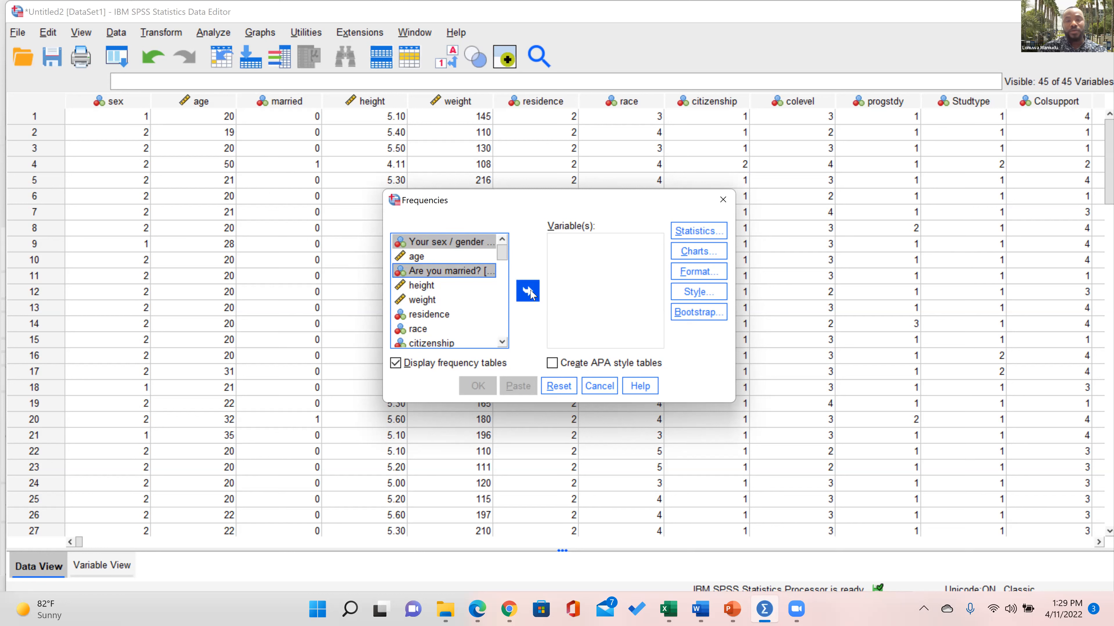
{"action": "left_click", "coordinate": [528, 291]}
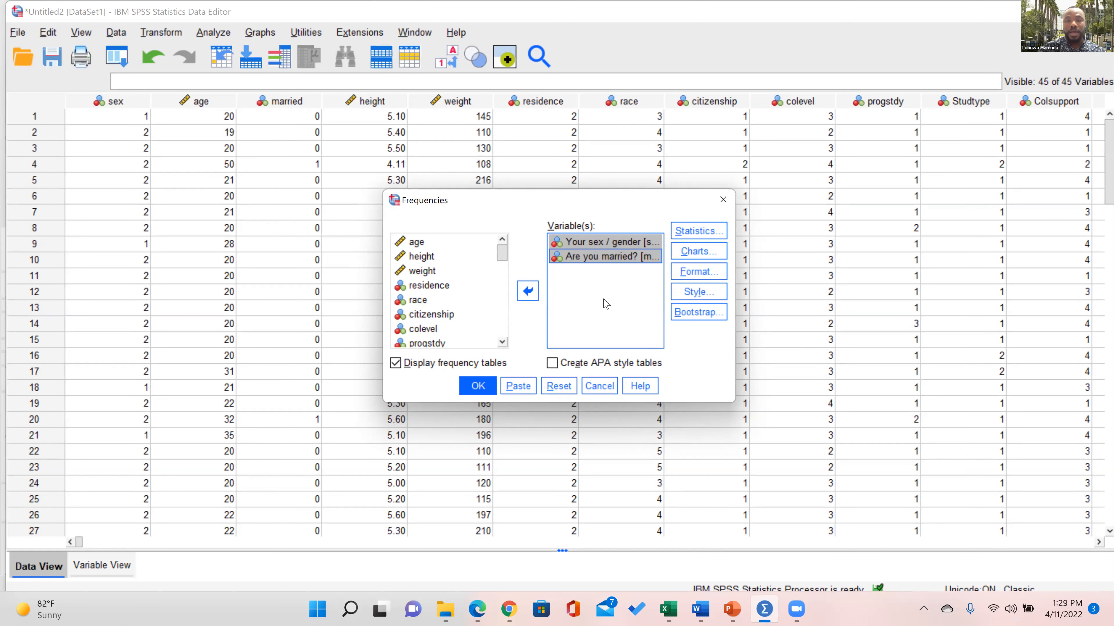
Review the optional statistics for the frequency analysis, leaving quartiles and all other measures unselected.
{"action": "left_click", "coordinate": [699, 232]}
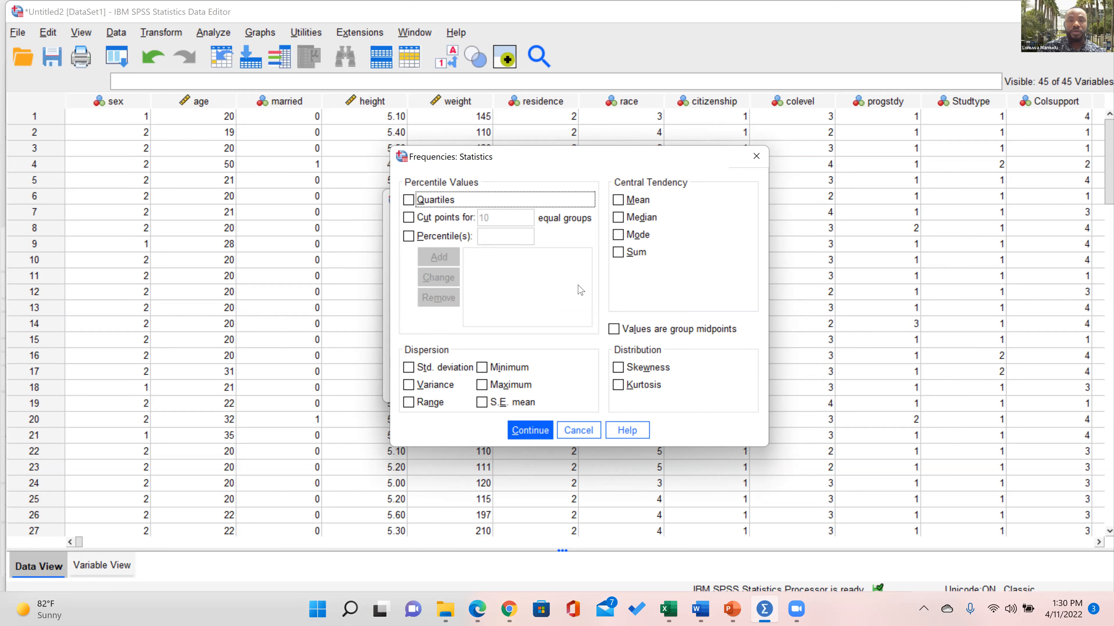
{"action": "left_click", "coordinate": [410, 203]}
{"action": "left_click", "coordinate": [409, 201]}
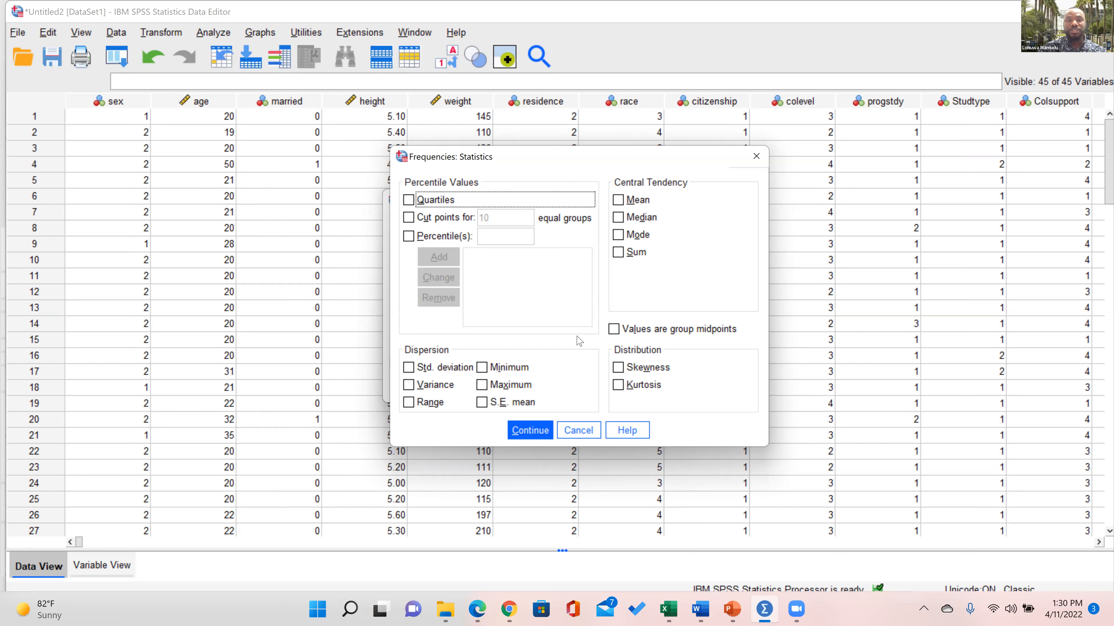
{"action": "left_click", "coordinate": [524, 431]}
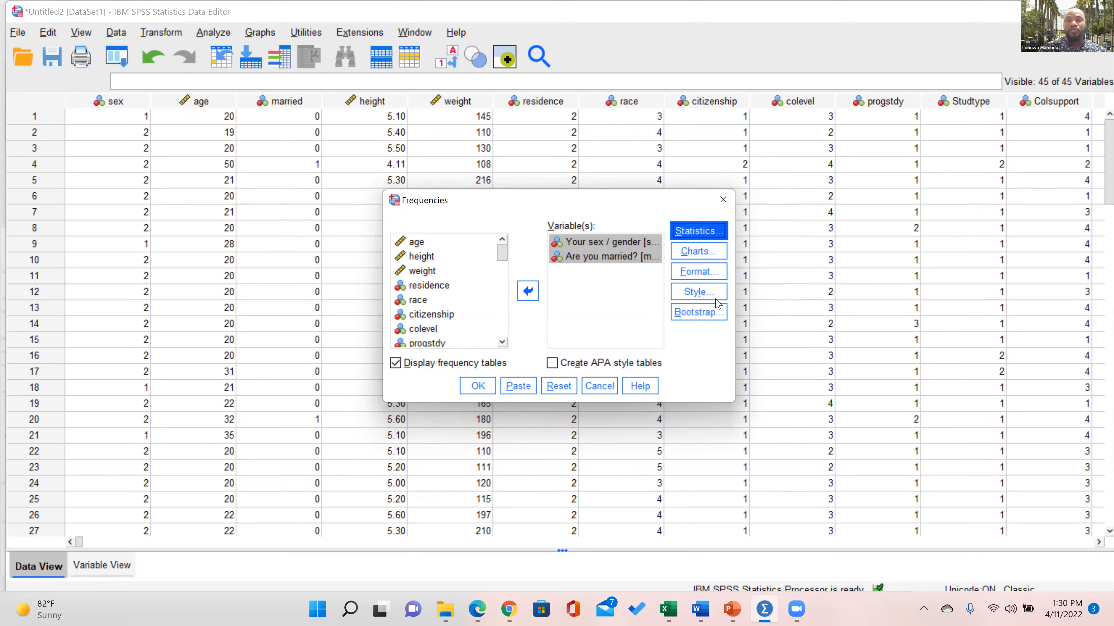
Request bar charts with percentages as chart values and run the frequency analysis with frequency tables displayed.
{"action": "left_click", "coordinate": [710, 259]}
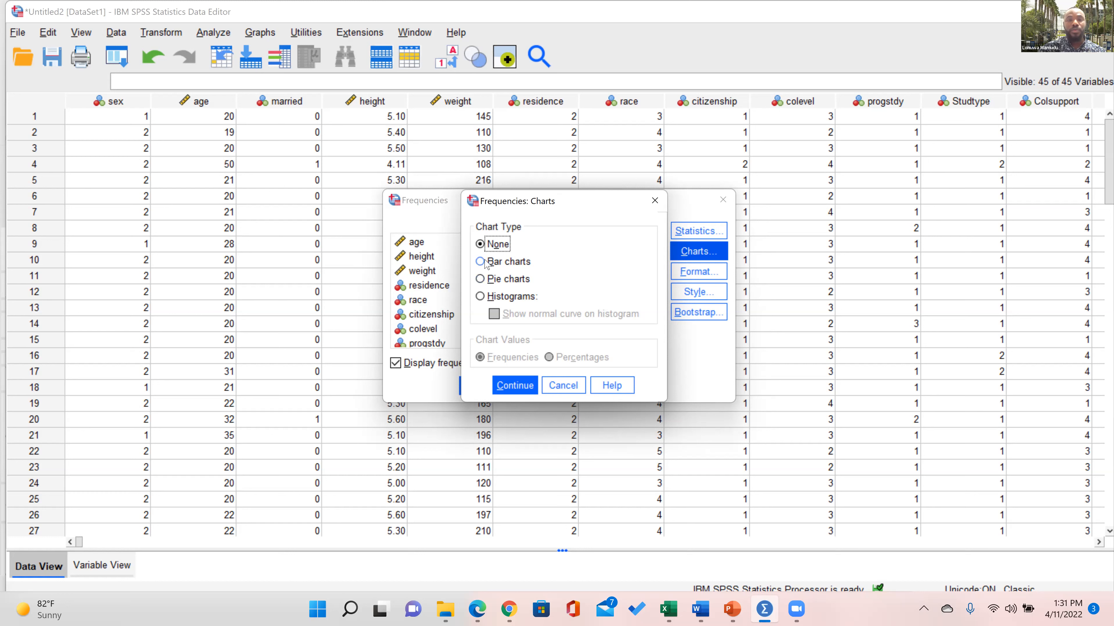
{"action": "left_click", "coordinate": [486, 263]}
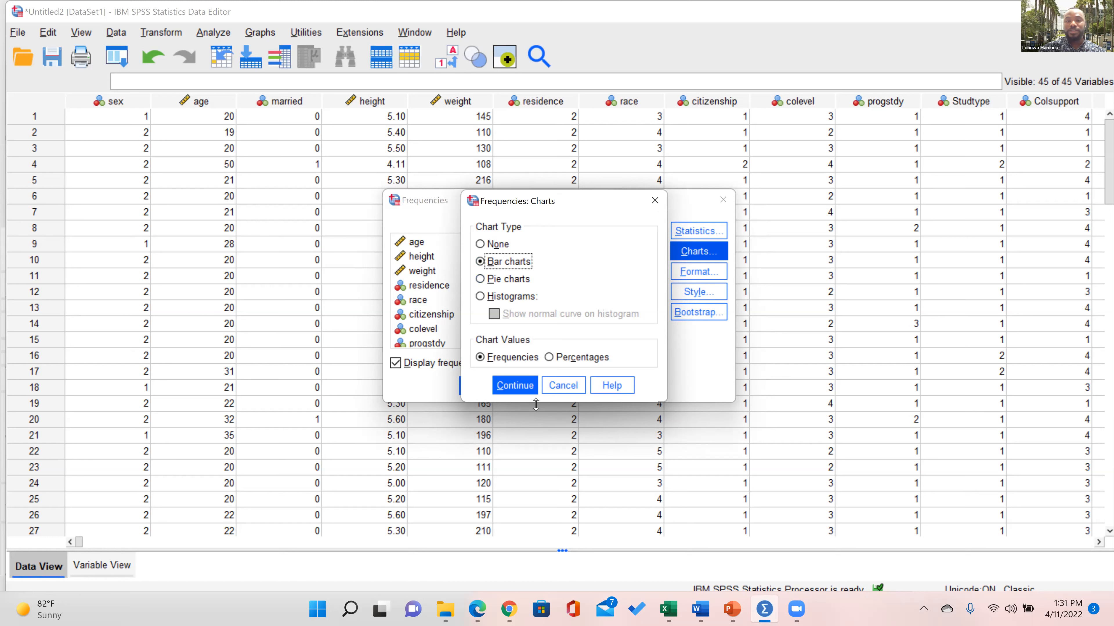
{"action": "left_click", "coordinate": [549, 358]}
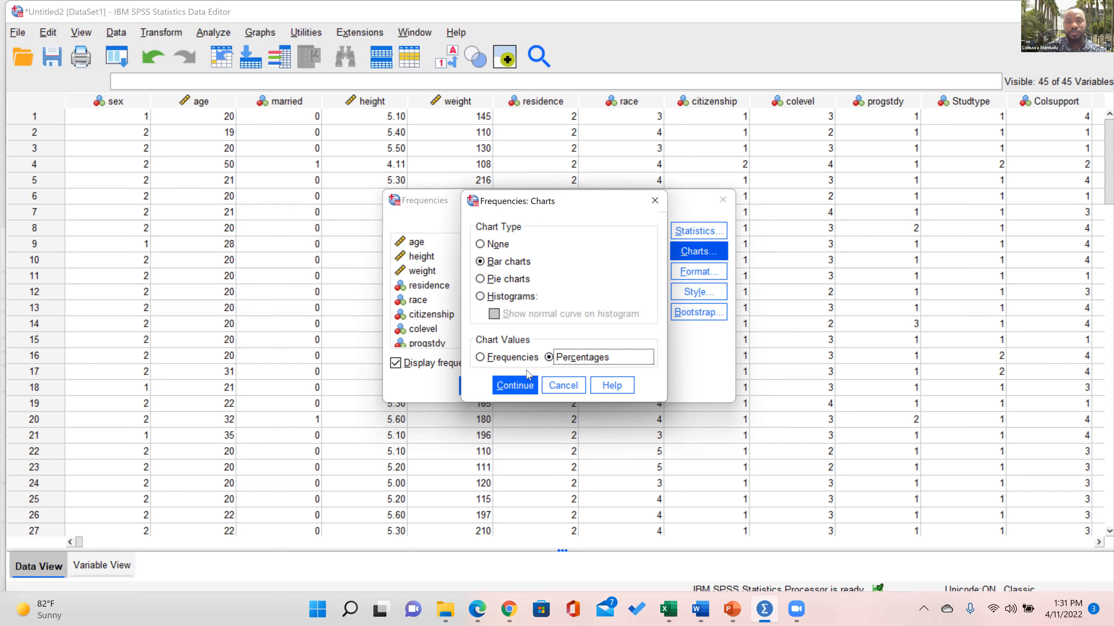
{"action": "left_click", "coordinate": [511, 388]}
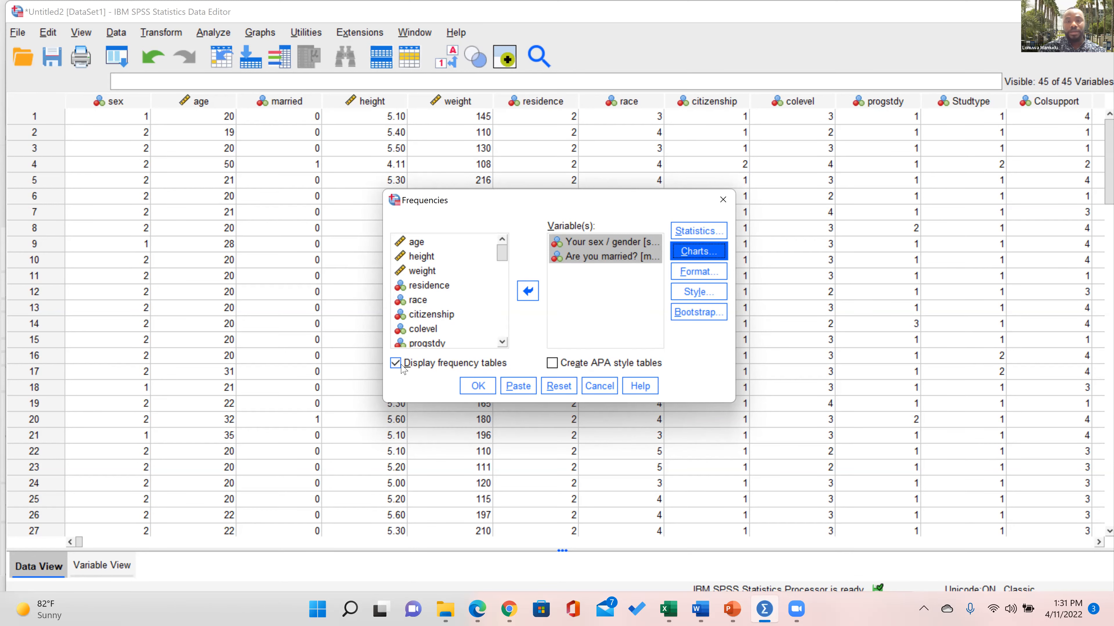
{"action": "left_click", "coordinate": [477, 386]}
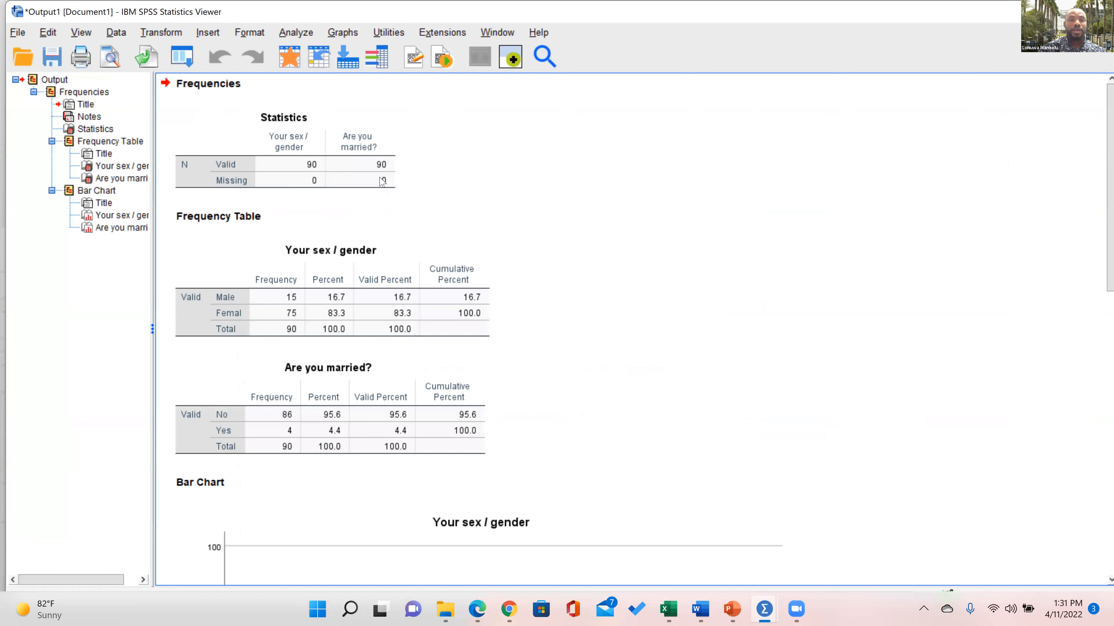
Examine the frequency tables and percentage bar charts for sex/gender and marital status in the output.
{"action": "scroll", "coordinate": [384, 375], "scroll_direction": "down", "scroll_amount": 10}
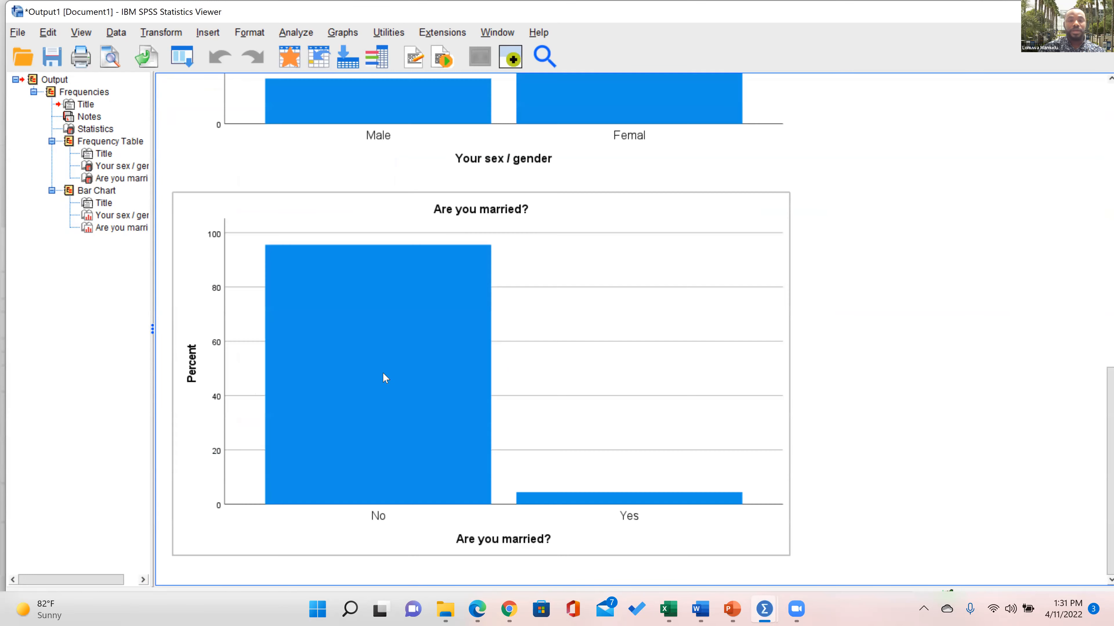
{"action": "scroll", "coordinate": [383, 373], "scroll_direction": "up", "scroll_amount": 10}
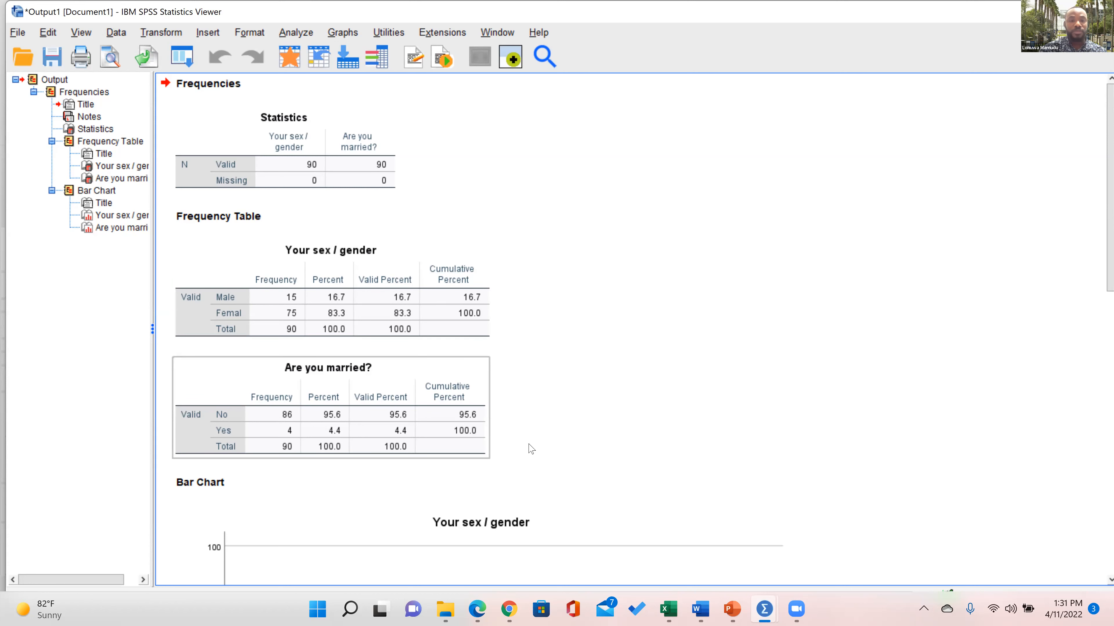
{"action": "scroll", "coordinate": [530, 445], "scroll_direction": "down", "scroll_amount": 10}
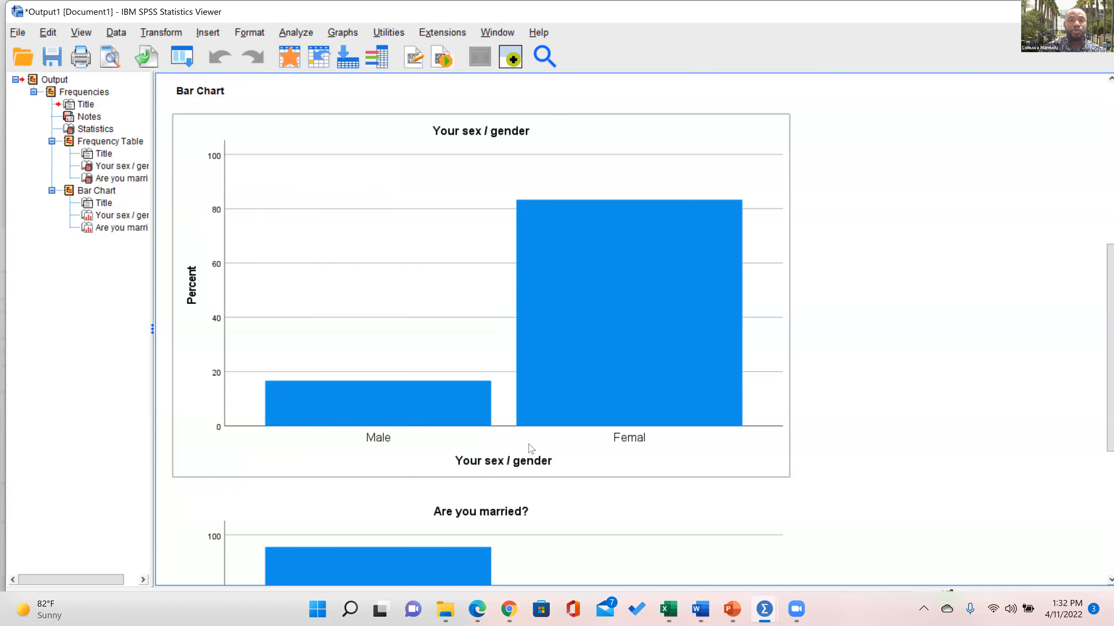
{"action": "scroll", "coordinate": [529, 447], "scroll_direction": "up", "scroll_amount": 3}
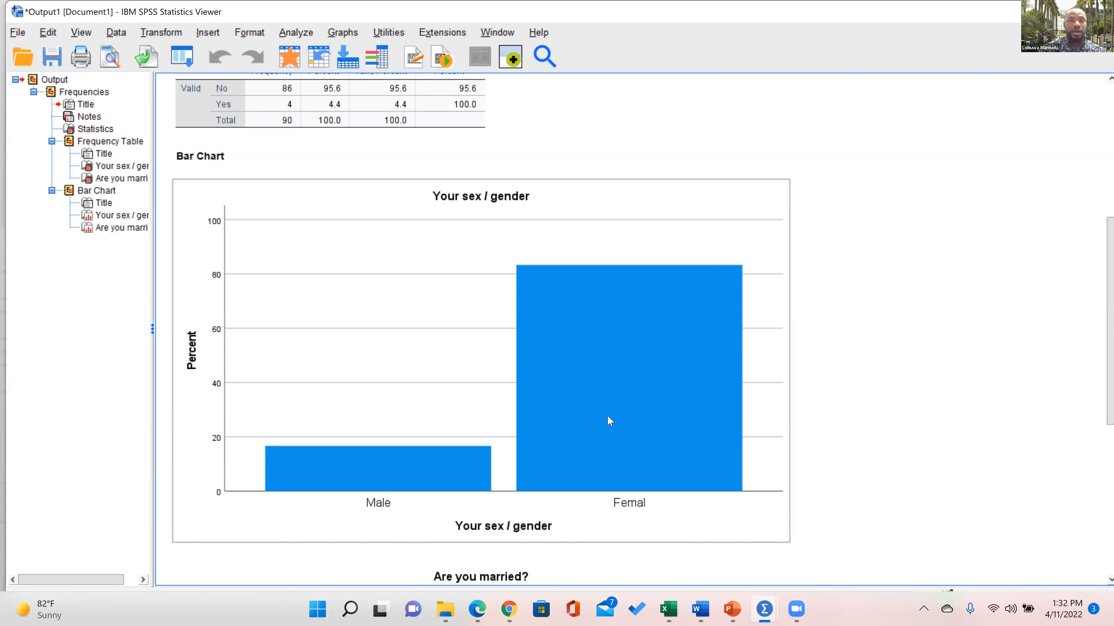
{"action": "scroll", "coordinate": [533, 419], "scroll_direction": "down", "scroll_amount": 8}
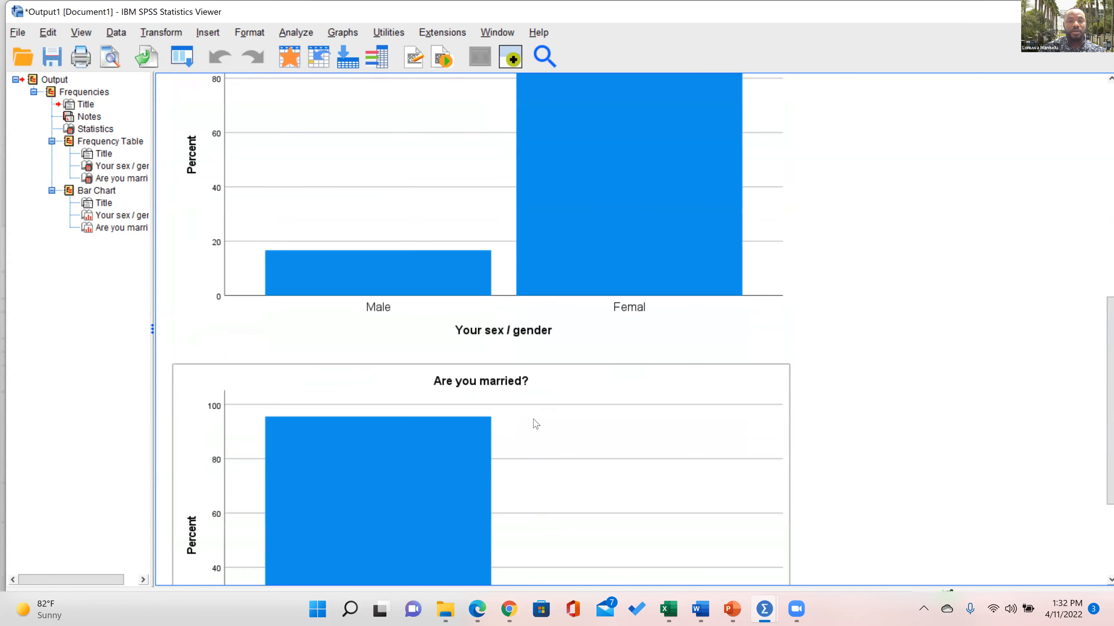
{"action": "scroll", "coordinate": [536, 423], "scroll_direction": "up", "scroll_amount": 6}
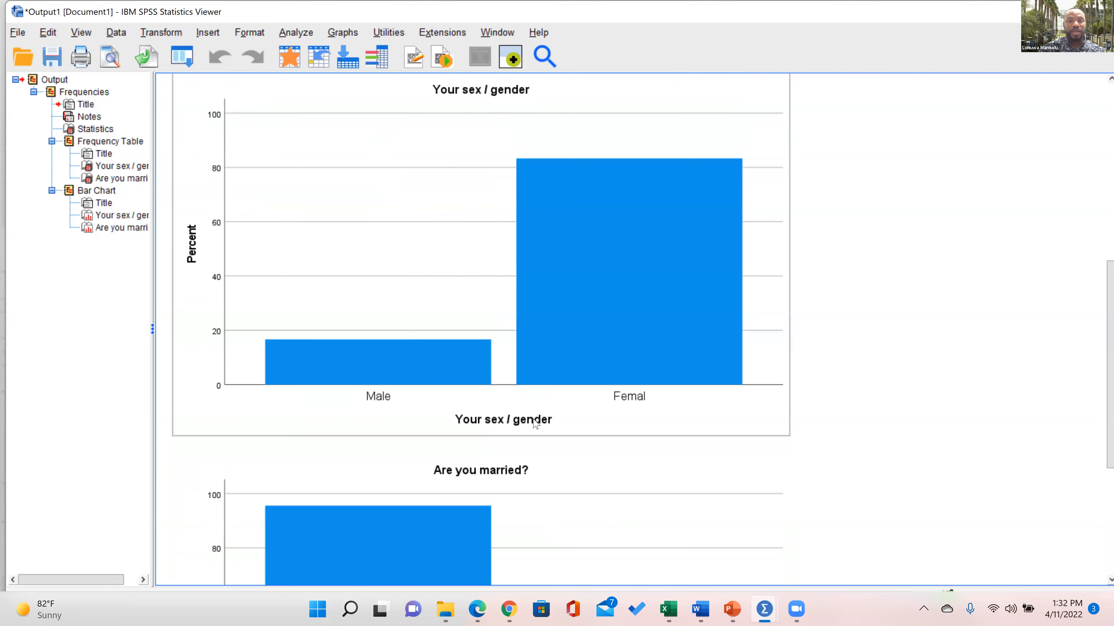
{"action": "scroll", "coordinate": [533, 419], "scroll_direction": "up", "scroll_amount": 3}
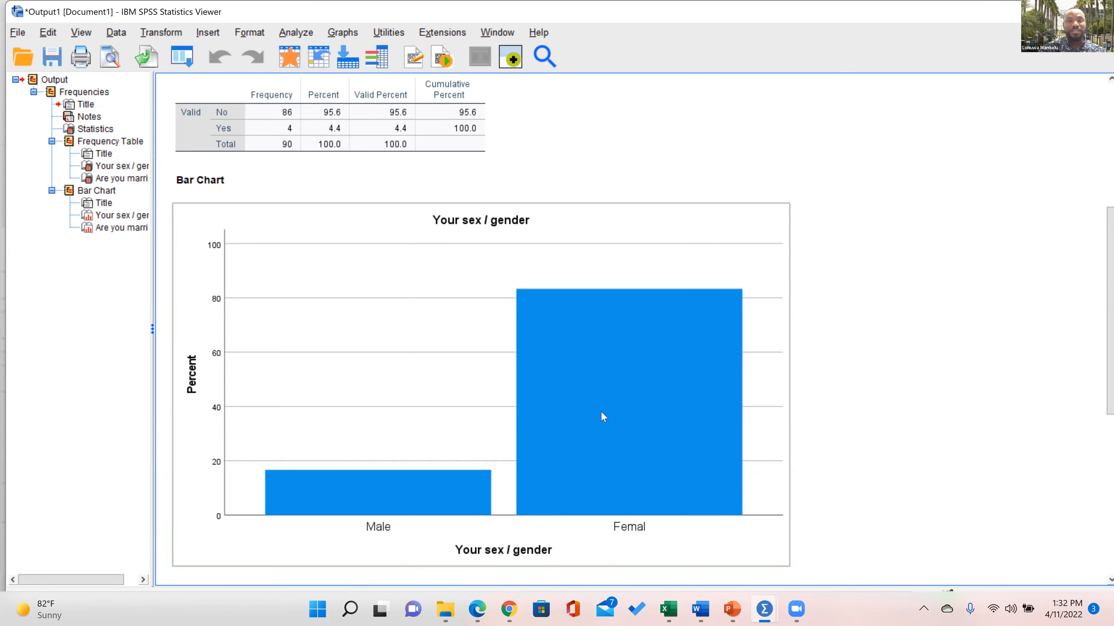
{"action": "scroll", "coordinate": [694, 463], "scroll_direction": "down", "scroll_amount": 8}
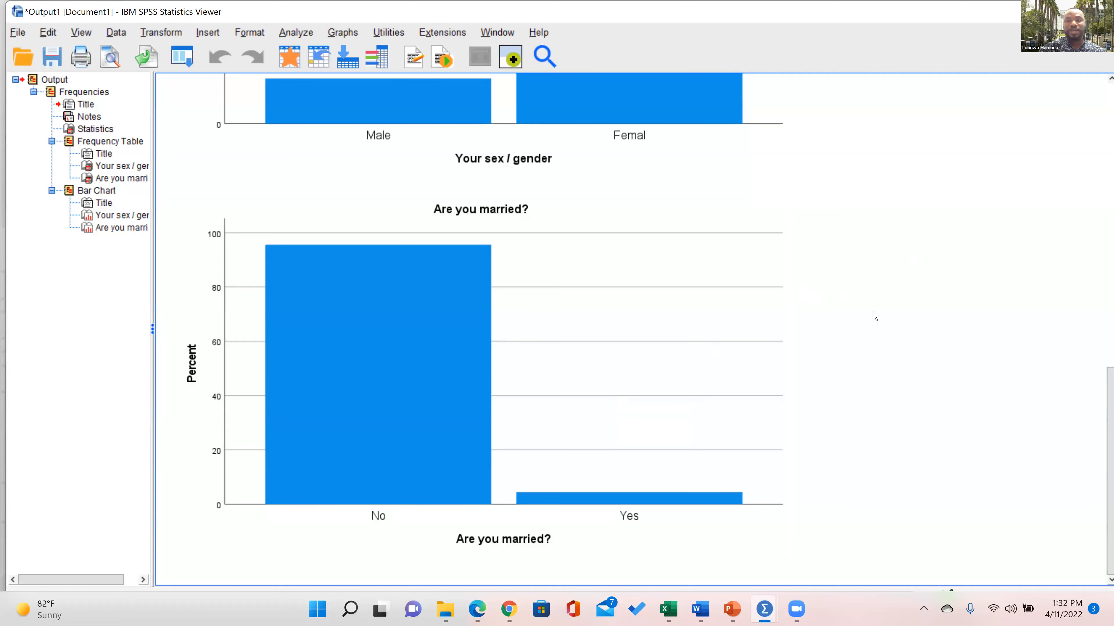
{"action": "left_click", "coordinate": [816, 293]}
{"action": "left_click", "coordinate": [625, 218]}
{"action": "scroll", "coordinate": [625, 217], "scroll_direction": "up", "scroll_amount": 15}
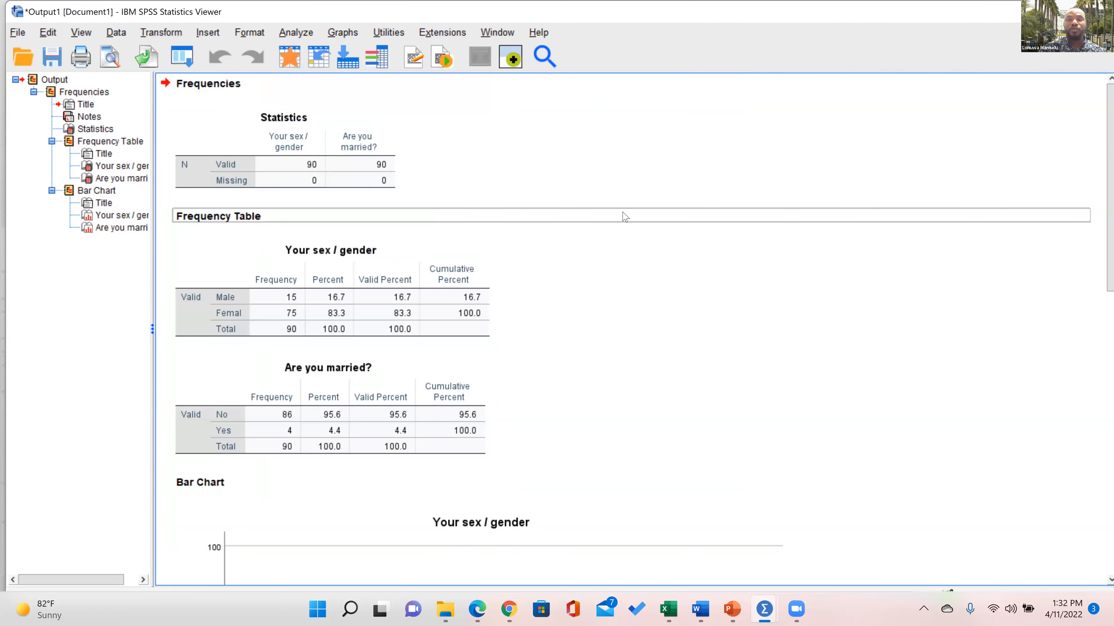